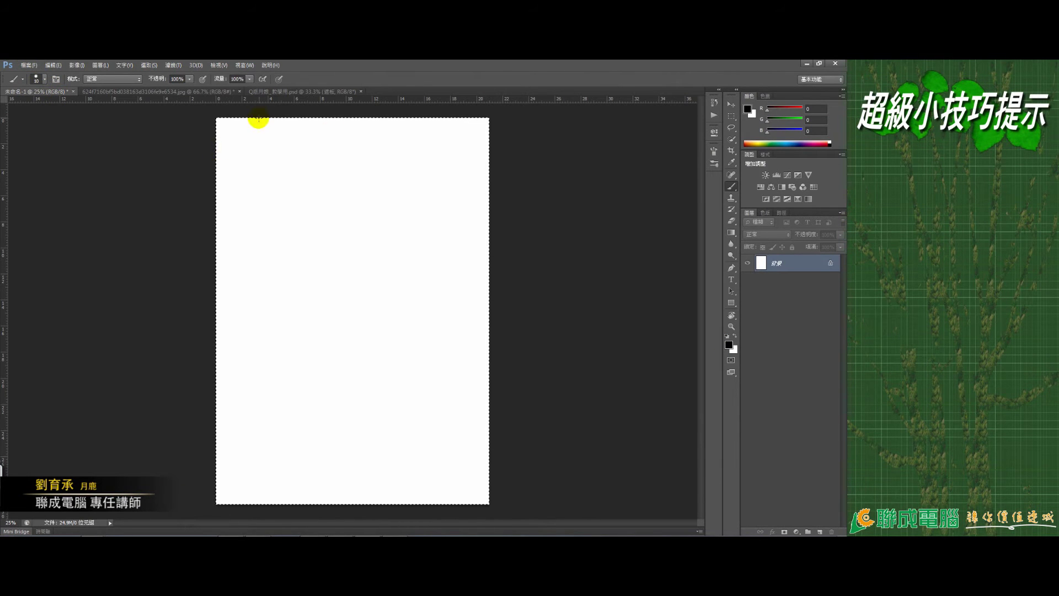
Step: Select the Crop tool so crop handles surround the blank canvas
click(731, 150)
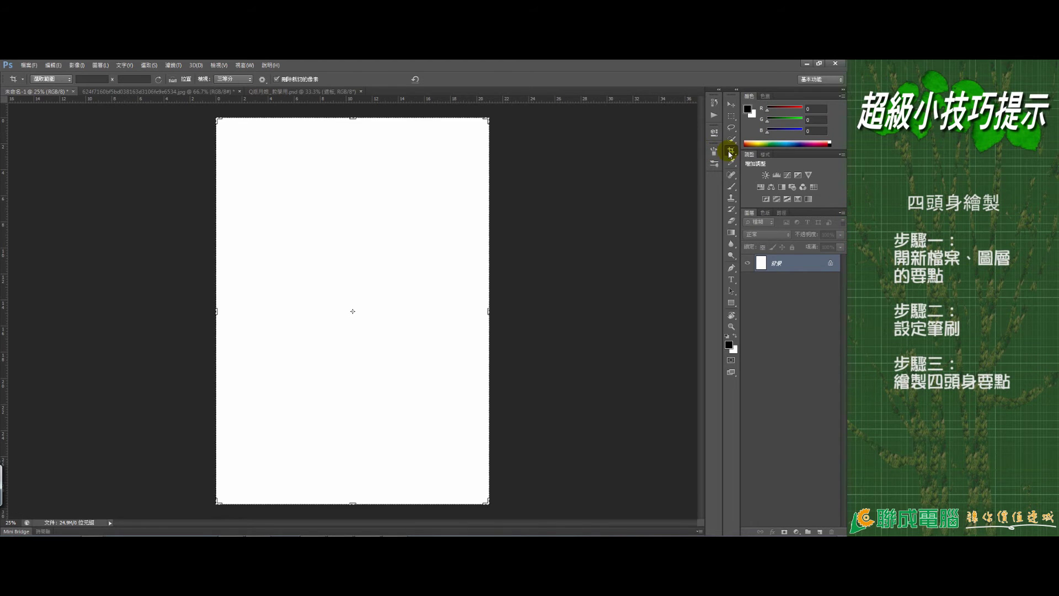
Step: Shorten the canvas by pulling the crop's bottom edge up, then commit the crop
click(353, 499)
mouse_move(353, 502)
mouse_down()
mouse_move(354, 415)
mouse_move(357, 424)
mouse_up()
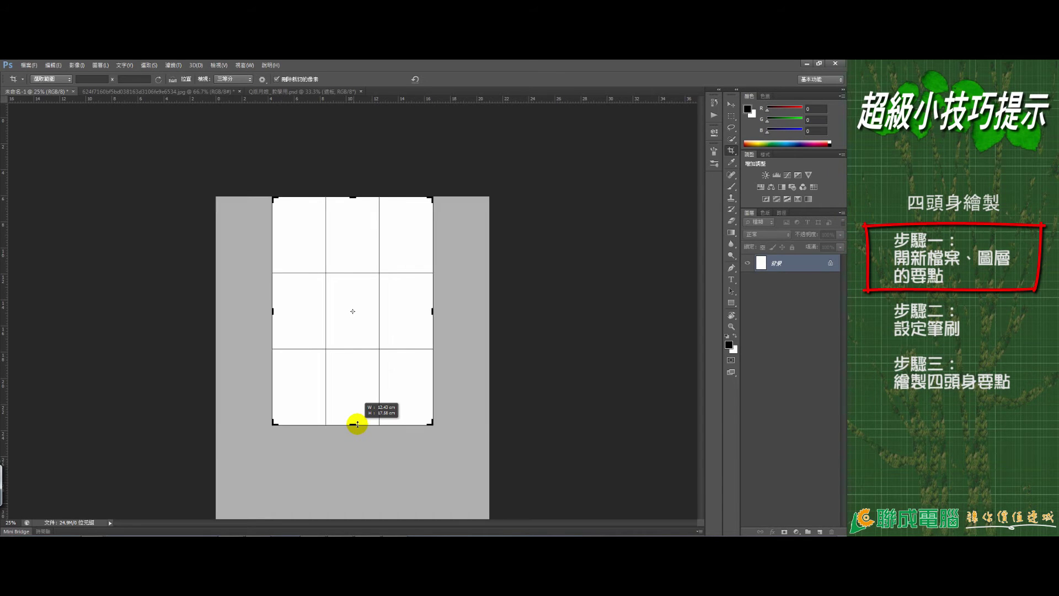
drag(357, 423, 358, 409)
key(Return)
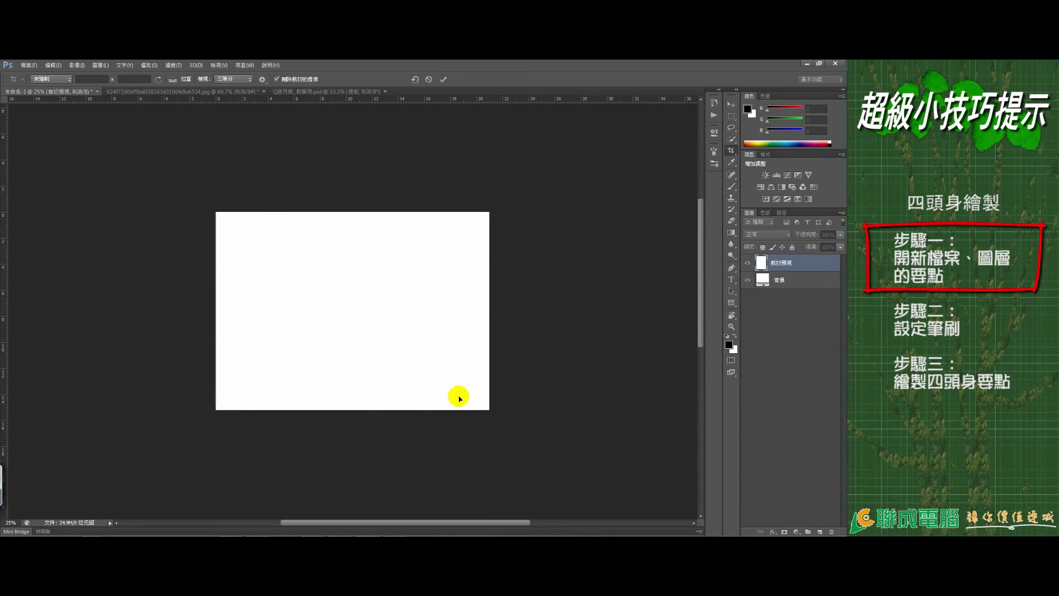
Step: Rotate the canvas 90° clockwise into a portrait page
click(736, 106)
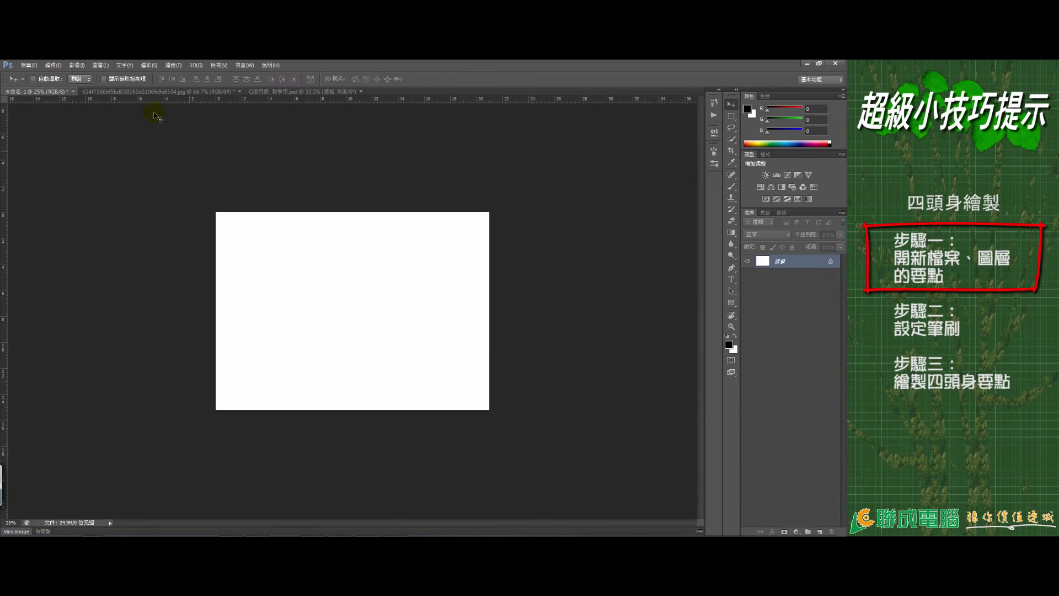
click(77, 65)
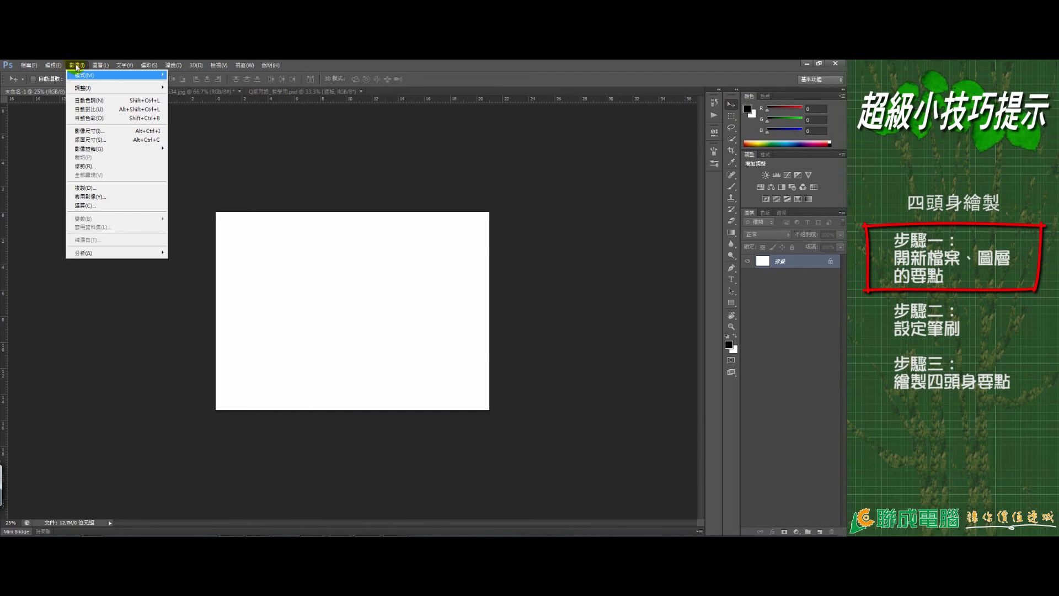
mouse_move(116, 148)
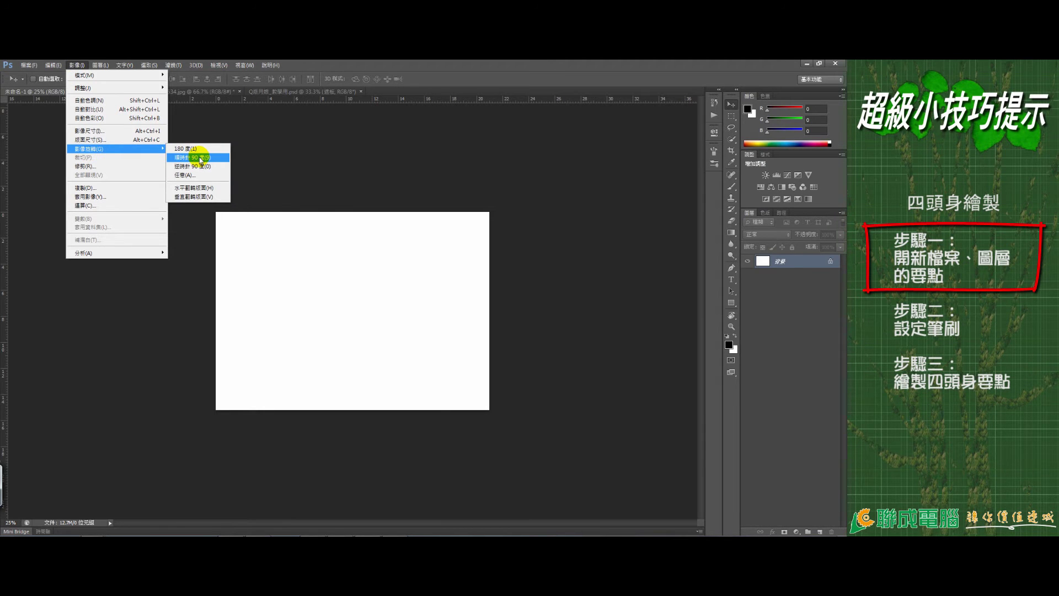
click(200, 158)
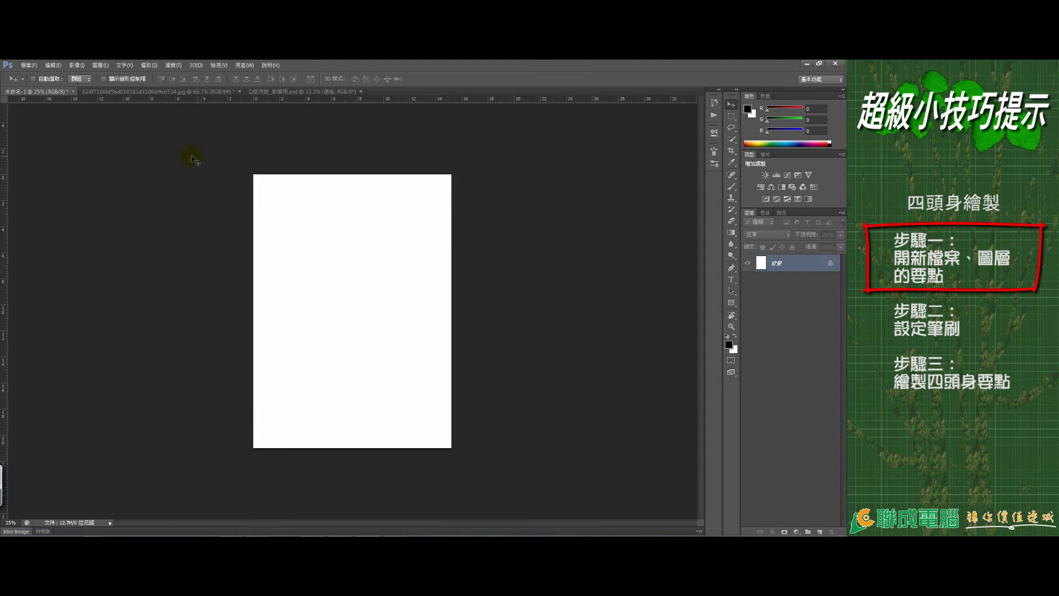
key(b)
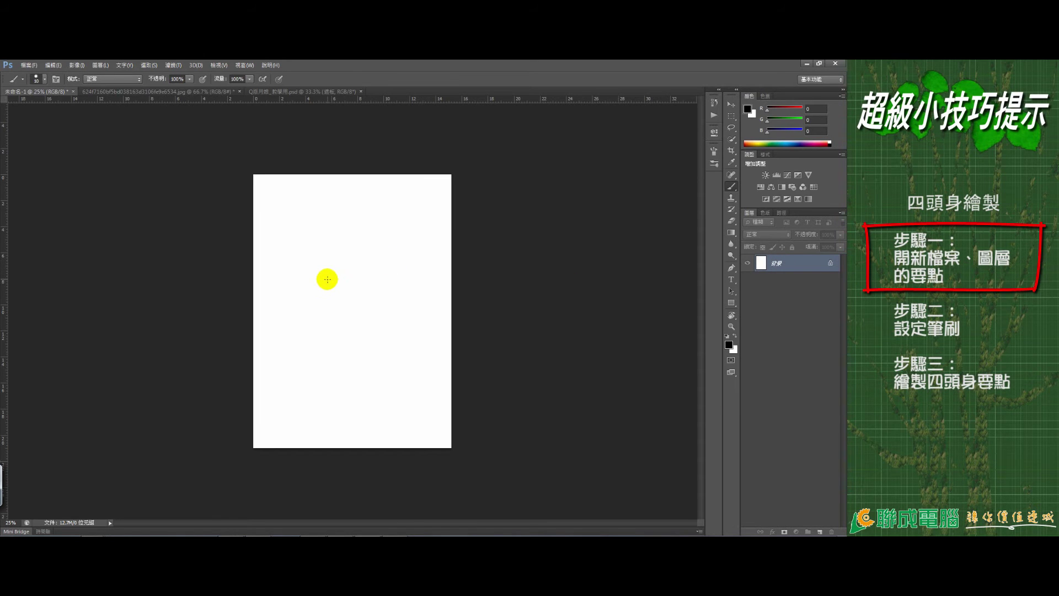
Step: Add a new transparent layer, 圖層 1, above the background
click(821, 531)
click(796, 267)
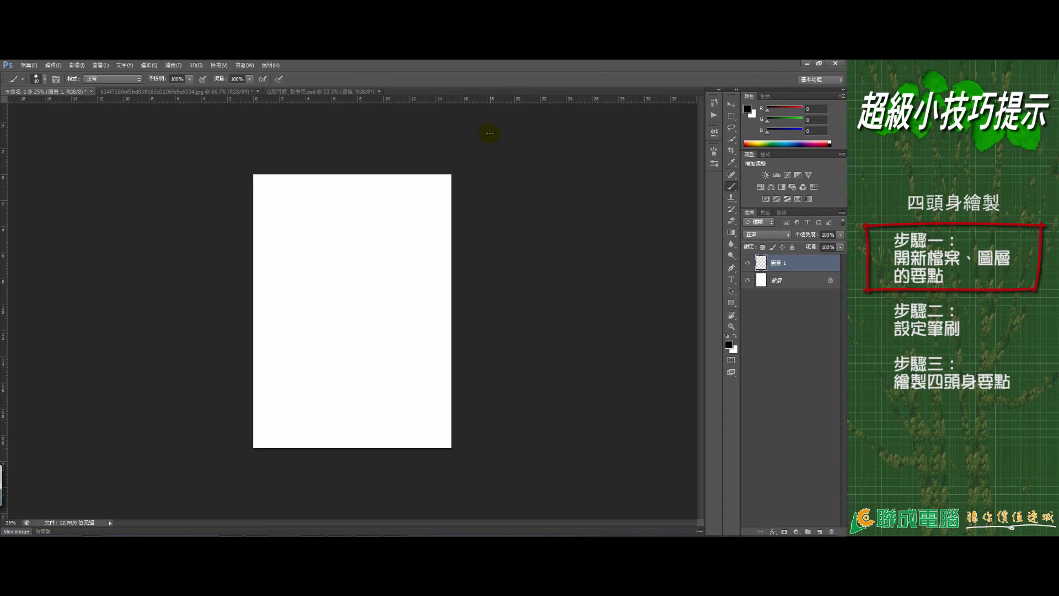
click(56, 79)
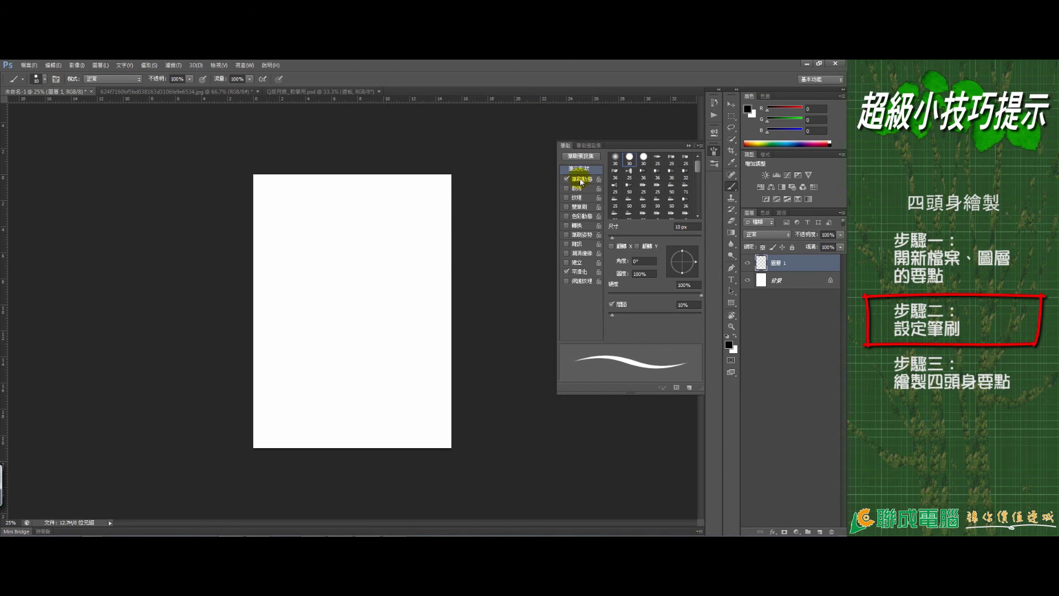
Step: Enable Shape Dynamics with brush size controlled by Pen Pressure
click(582, 180)
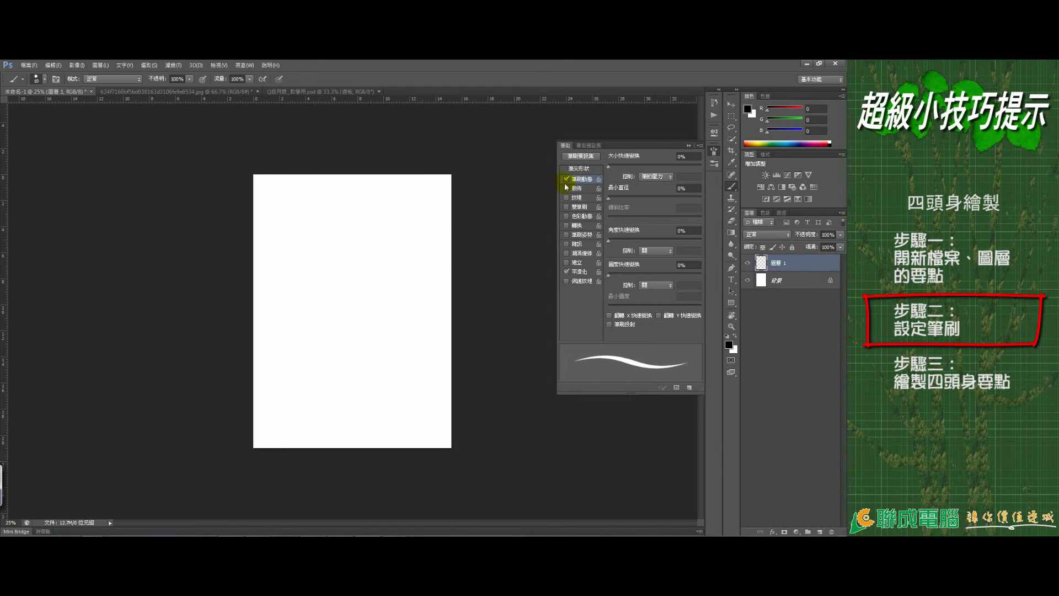
click(567, 180)
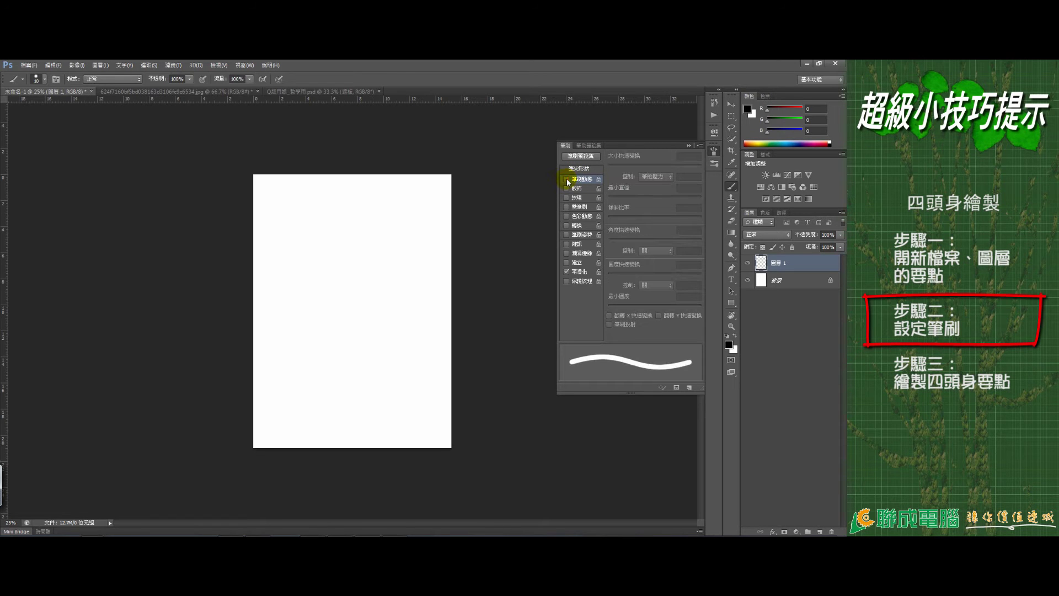
click(566, 179)
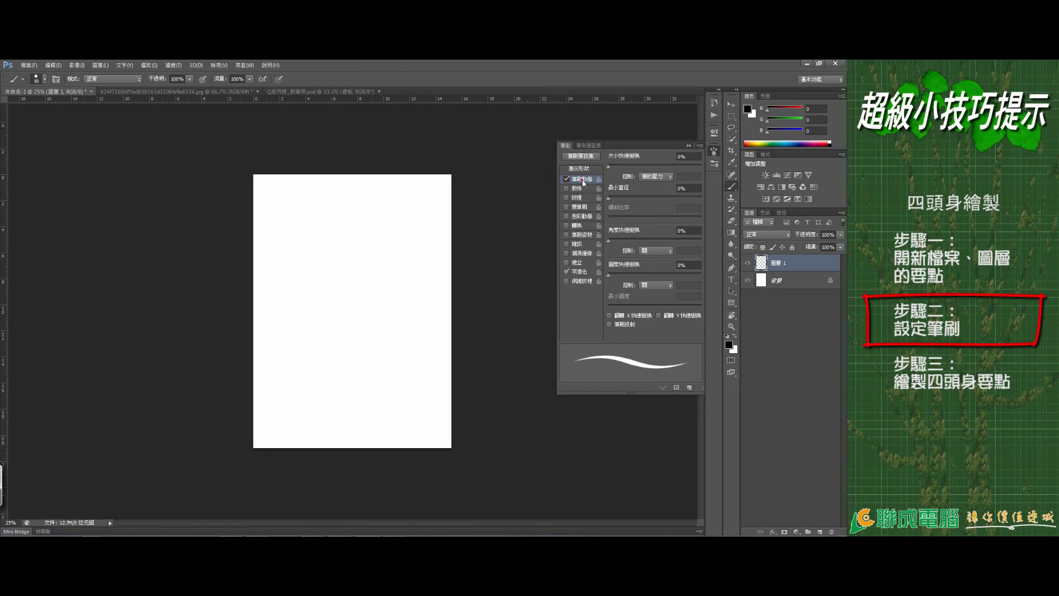
click(656, 178)
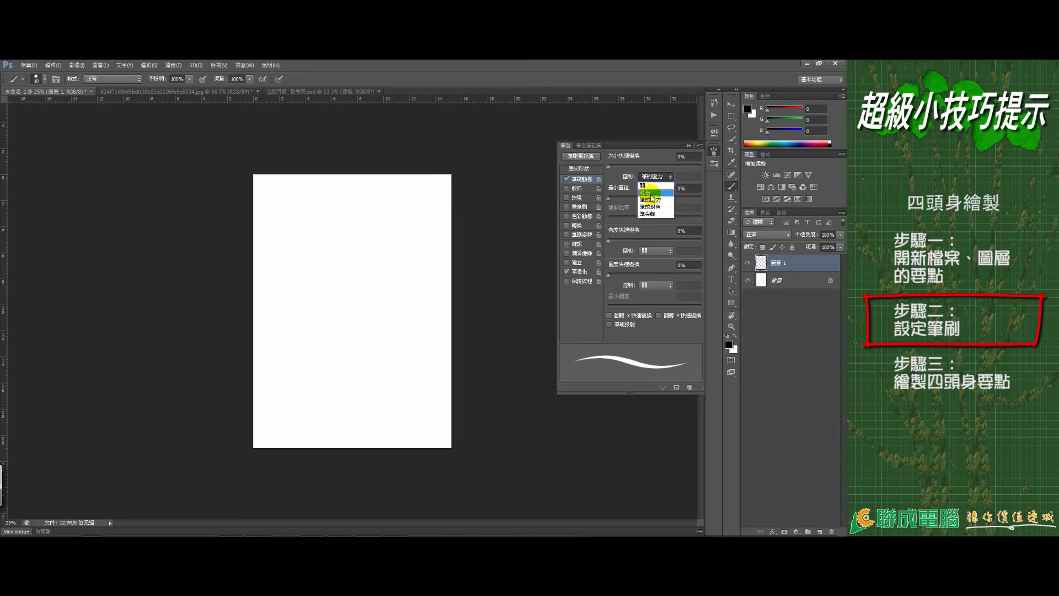
click(648, 185)
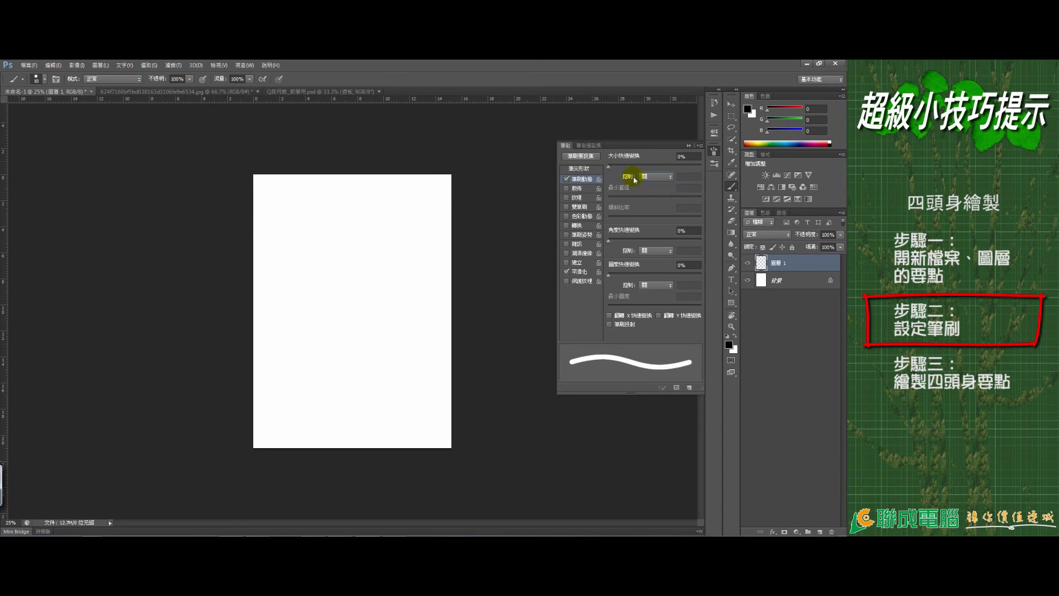
click(660, 177)
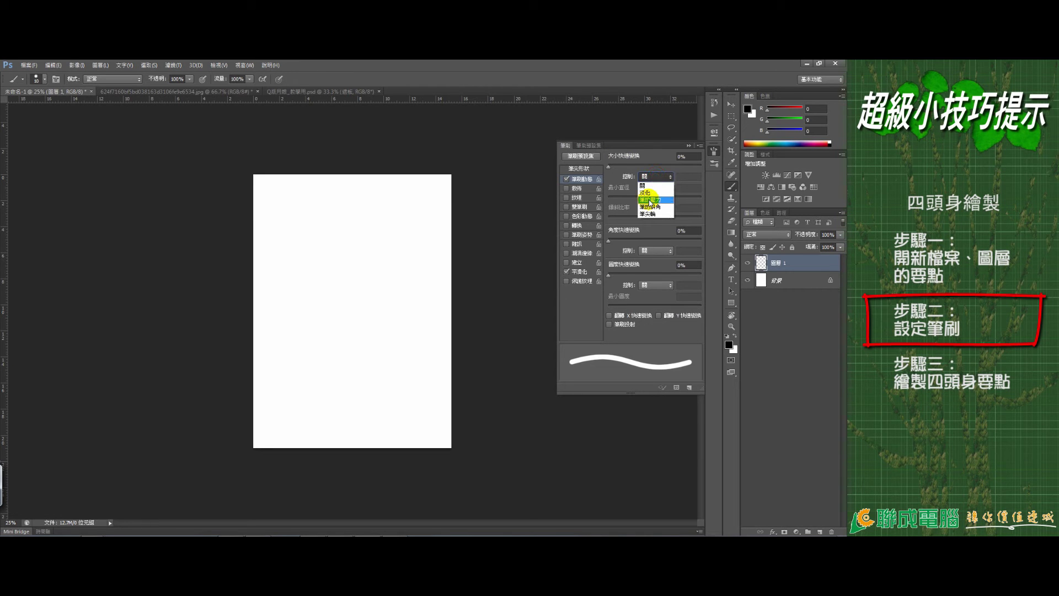
click(652, 201)
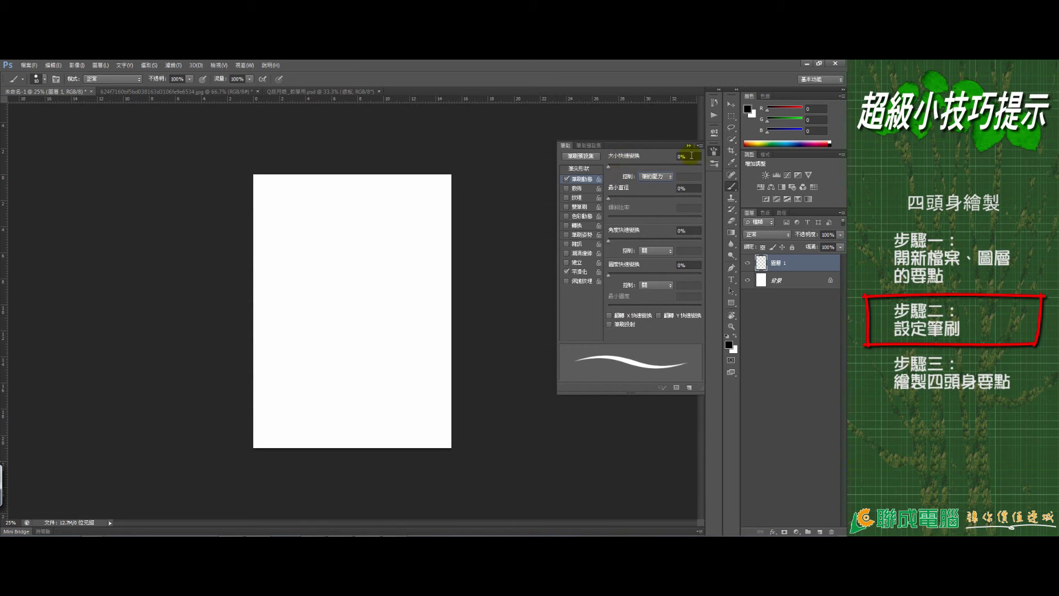
Step: Test the brush tip spacing and settle on a low 10% for smooth strokes
click(583, 169)
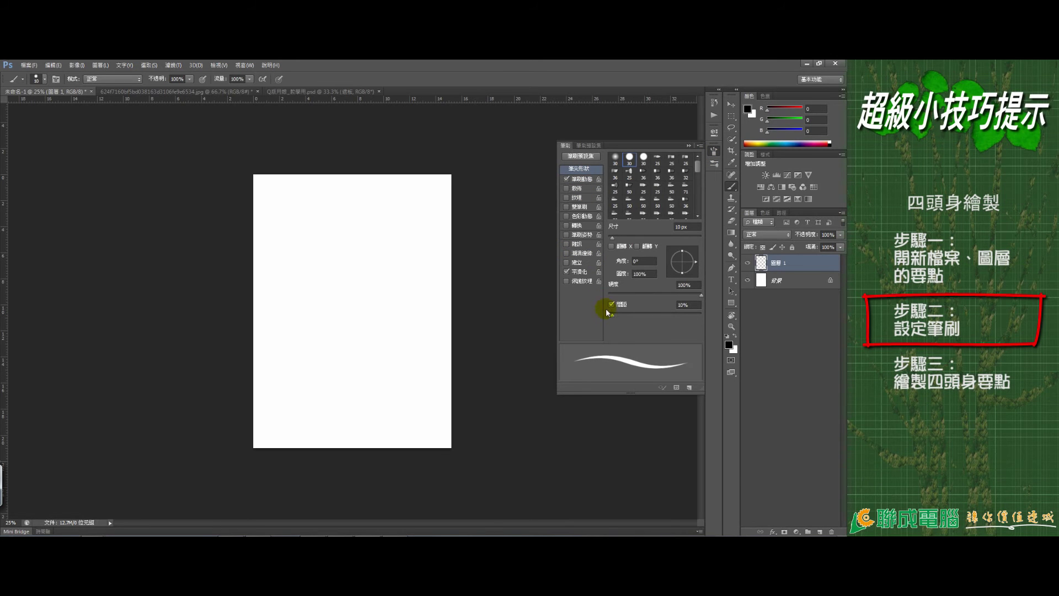
drag(613, 315, 619, 317)
drag(613, 314, 683, 318)
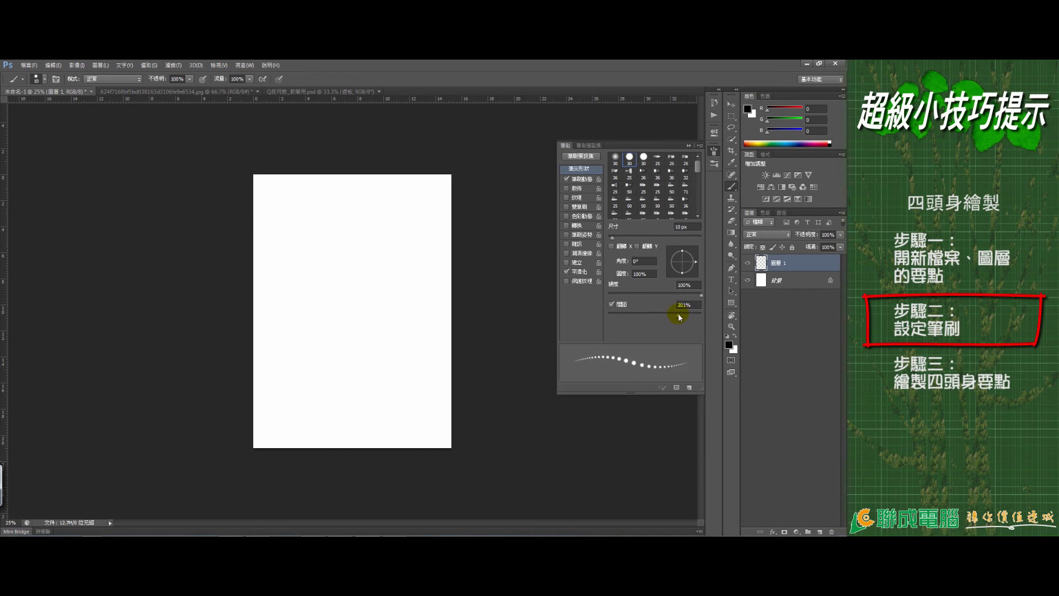
drag(672, 317, 627, 318)
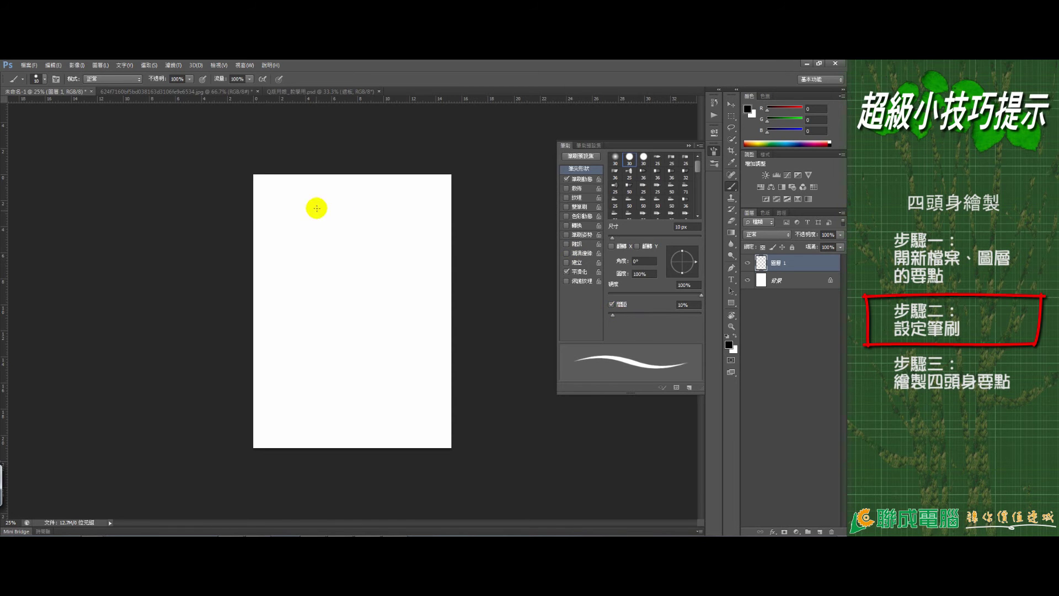
Step: Draw two pressure-tapered test strokes, then undo both to clear the canvas
click(709, 156)
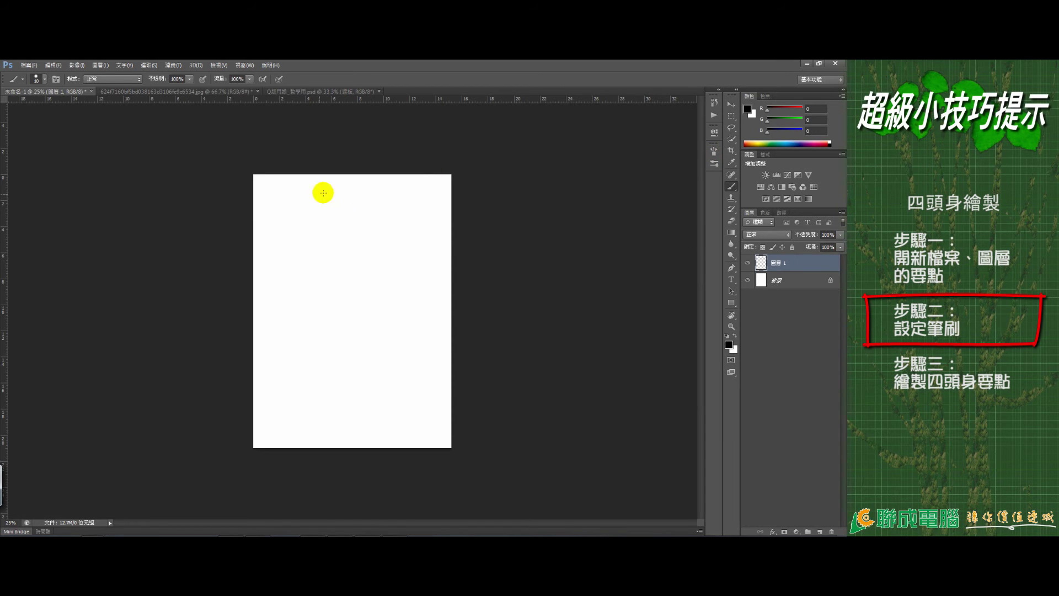
drag(335, 217, 358, 276)
drag(314, 205, 314, 272)
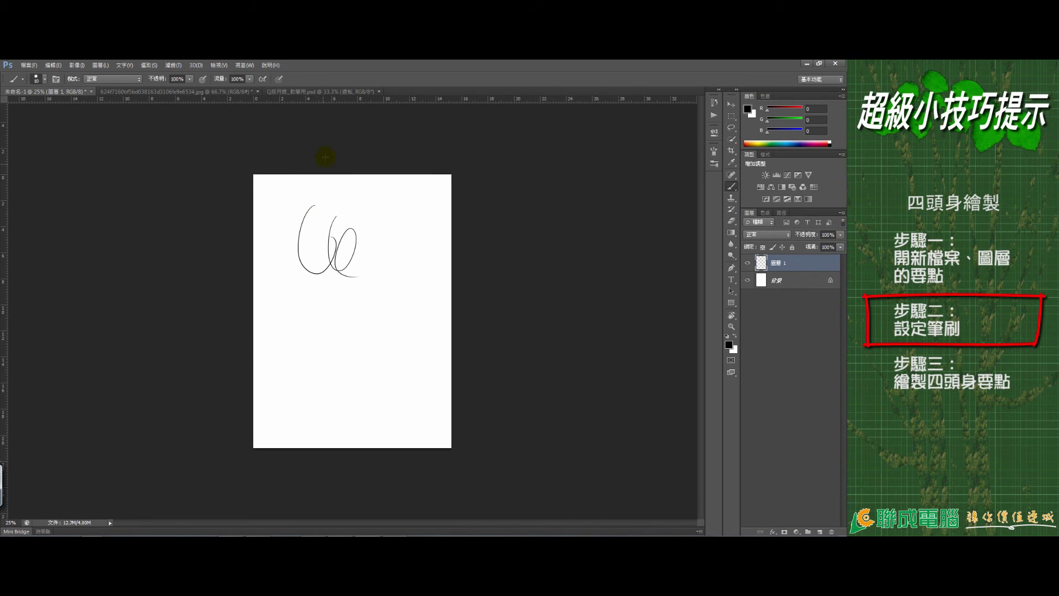
key(ctrl+z)
key(ctrl+alt+z)
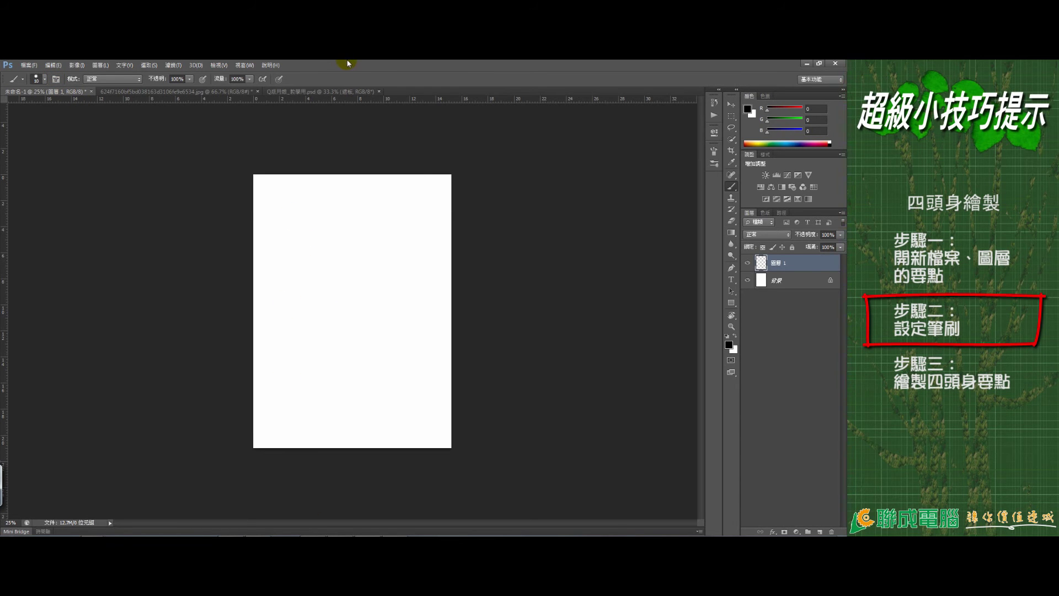
Step: Float the girl-with-rabbit reference jpg in its own window on the left
click(131, 93)
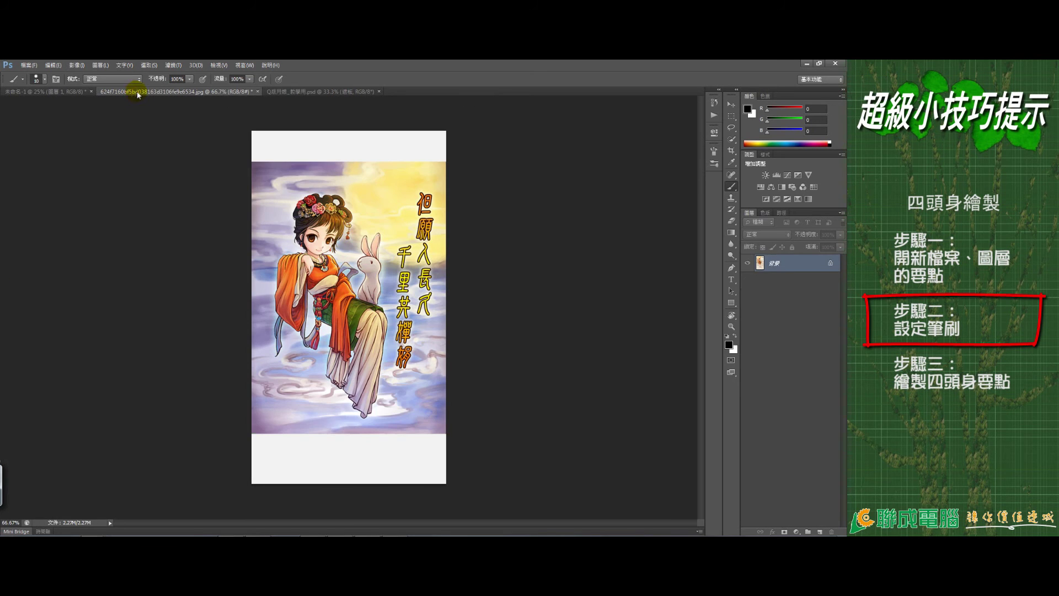
drag(136, 91, 71, 116)
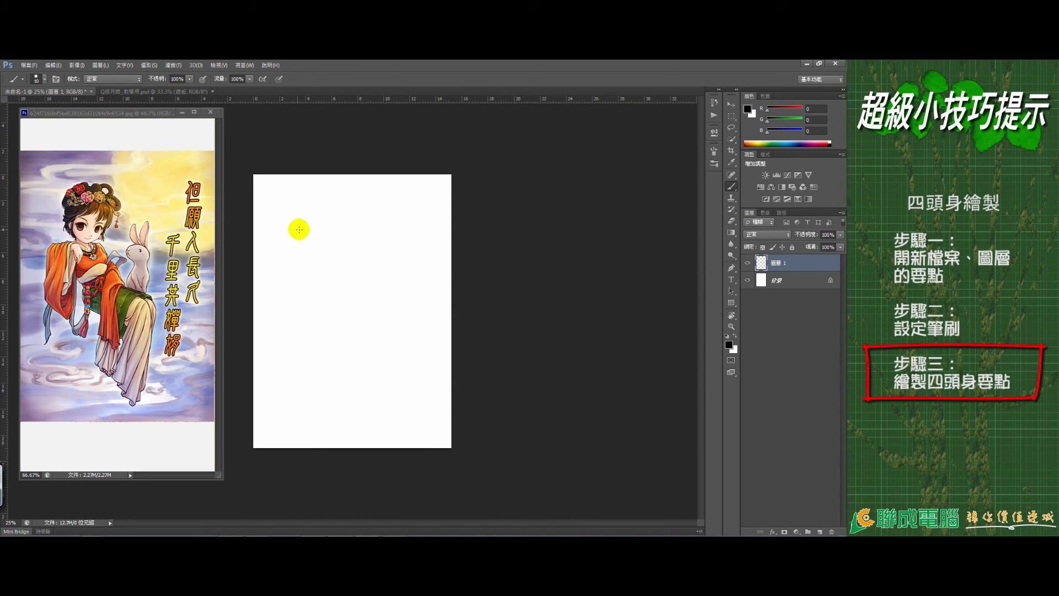
Step: Draw four stacked circles, with > < eyes and a V mouth in the top one
click(293, 250)
drag(313, 263, 333, 246)
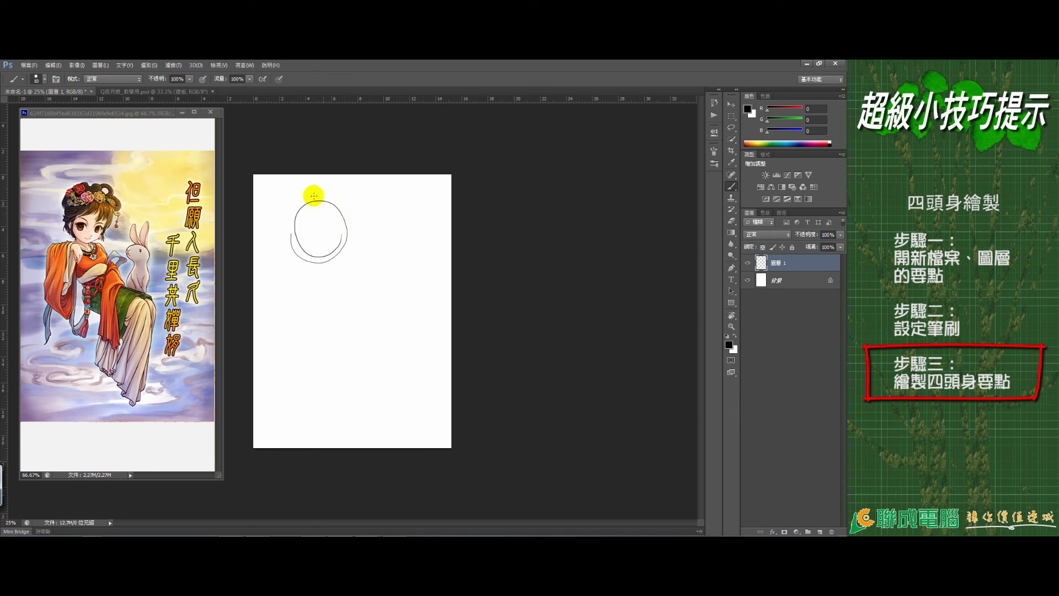
drag(294, 278, 338, 304)
drag(300, 267, 328, 255)
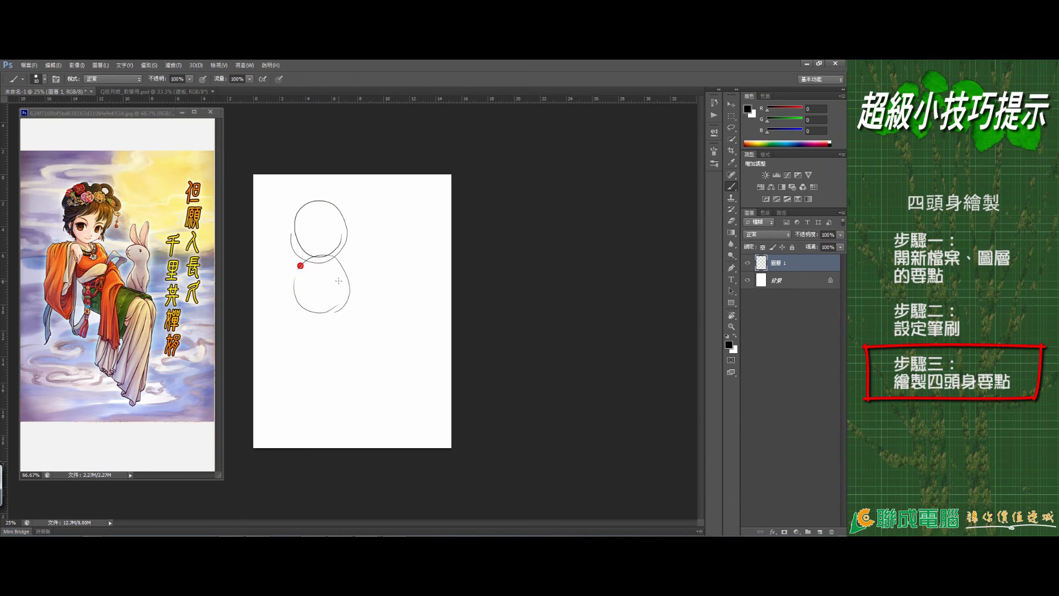
mouse_move(312, 314)
mouse_down()
mouse_move(296, 343)
mouse_move(316, 366)
mouse_up()
mouse_move(331, 309)
mouse_down()
mouse_move(327, 368)
mouse_move(299, 398)
mouse_move(331, 424)
mouse_up()
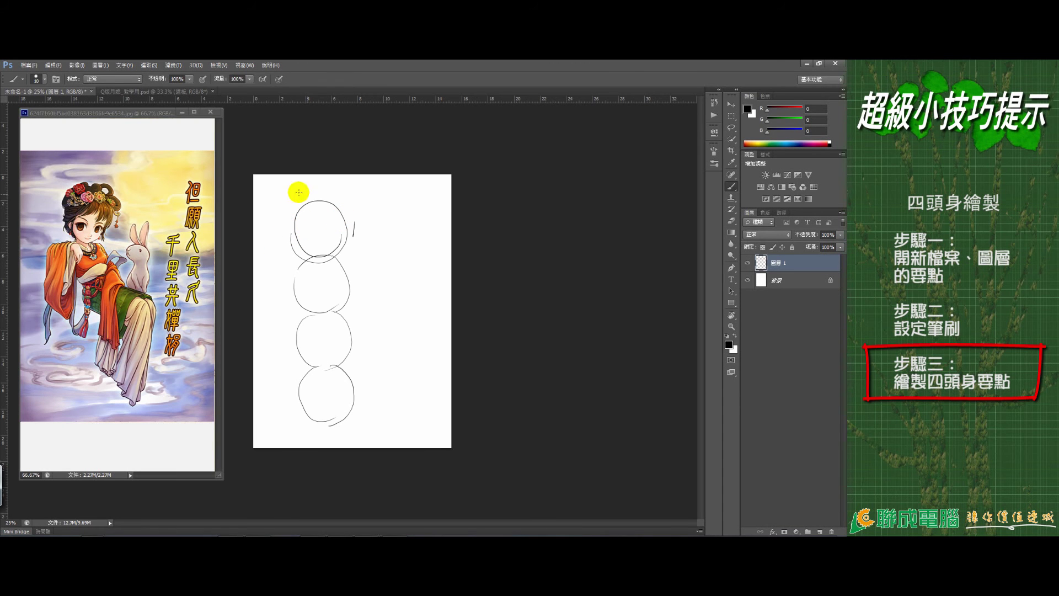
drag(307, 233, 307, 234)
drag(334, 223, 327, 243)
Step: On a new layer, draw a vertical height line beside the circles with a 1/2 midpoint tick
click(818, 531)
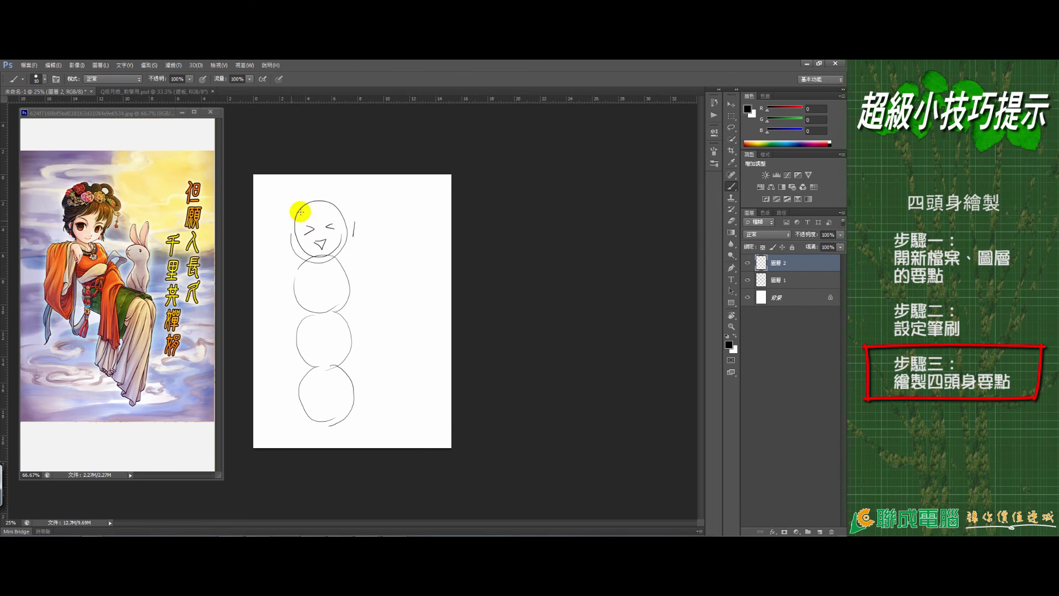
mouse_move(274, 259)
mouse_down()
mouse_move(295, 257)
mouse_move(280, 425)
mouse_up()
drag(279, 342, 292, 341)
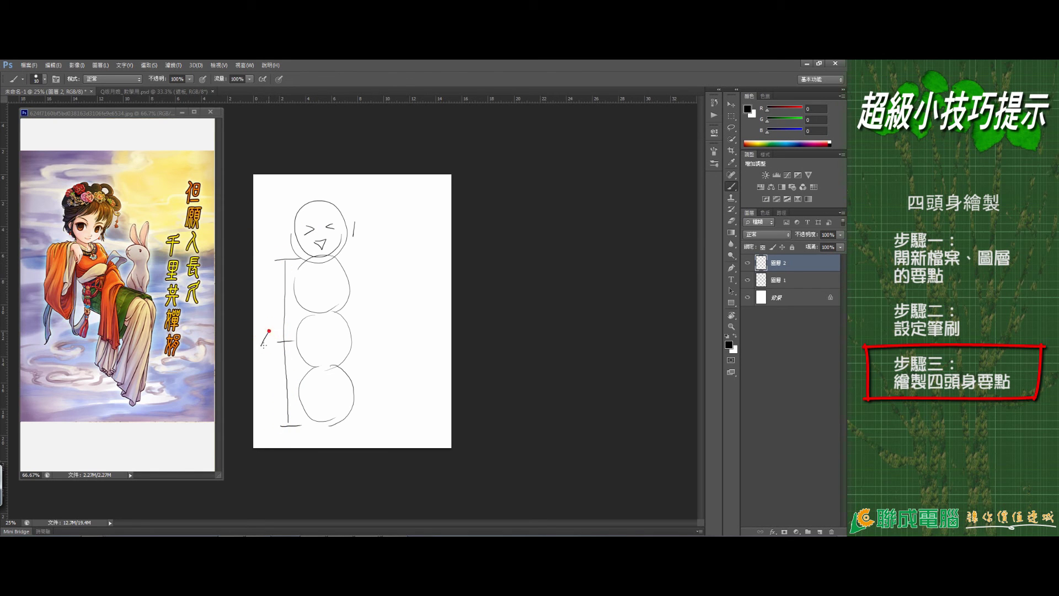
drag(262, 330, 264, 338)
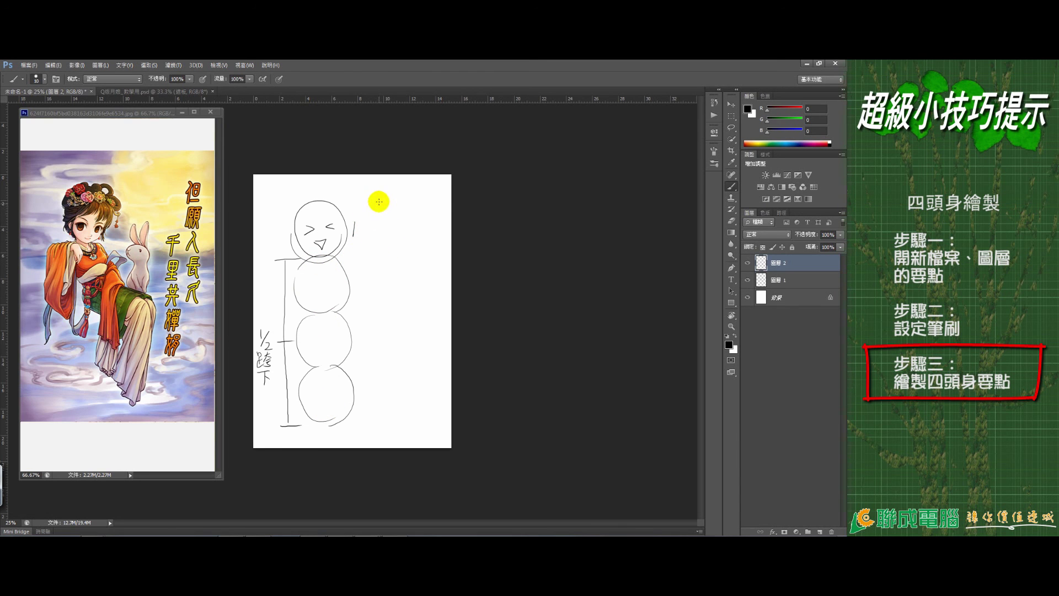
Step: Sketch the figure's head, small hand and left arm beside the circles
drag(380, 205, 383, 245)
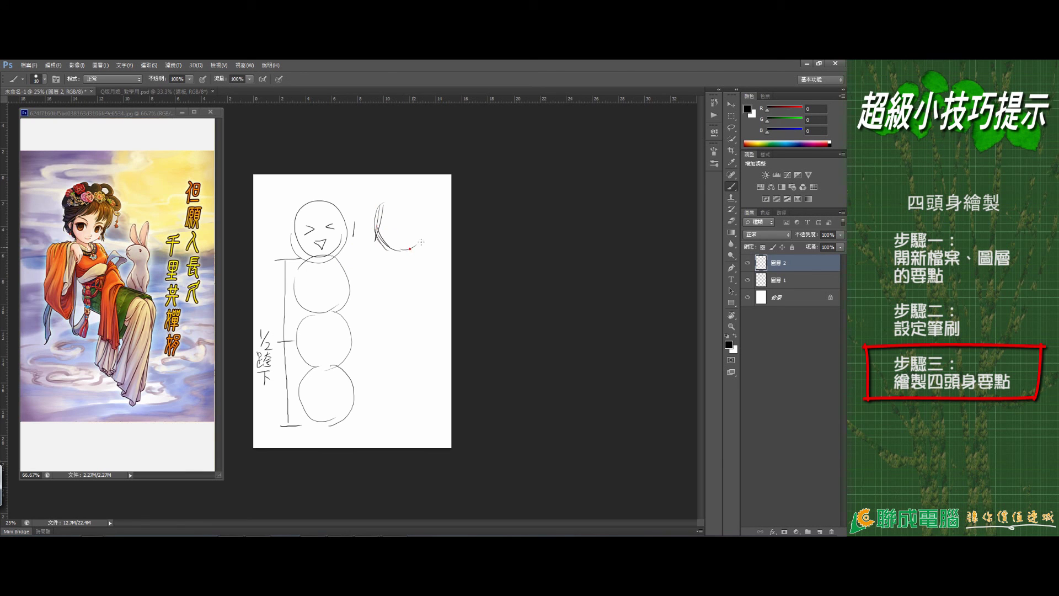
drag(382, 200, 404, 191)
click(362, 313)
drag(356, 332, 354, 342)
drag(378, 272, 376, 343)
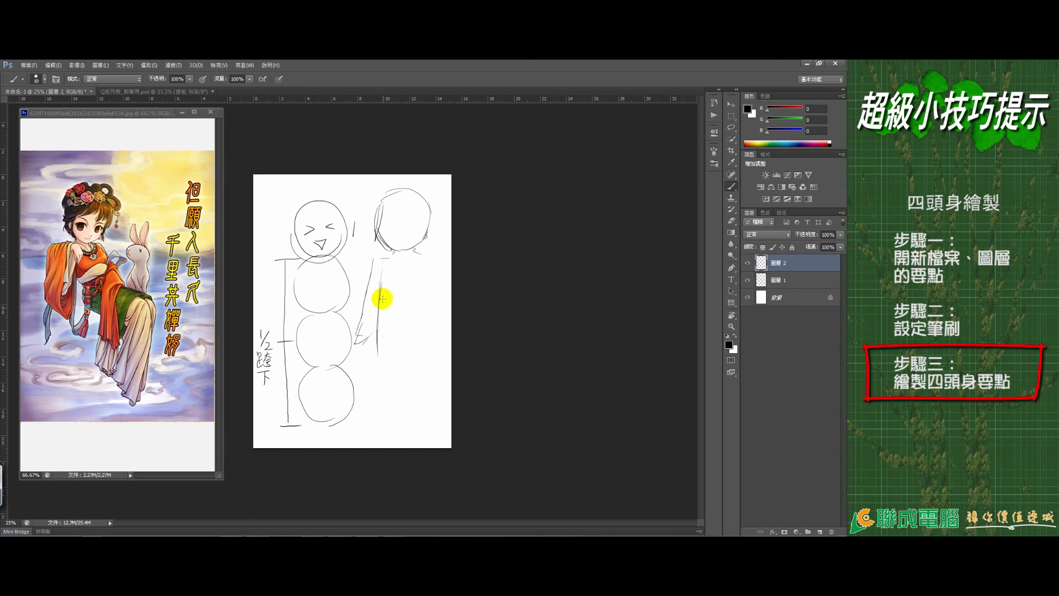
drag(379, 265, 381, 408)
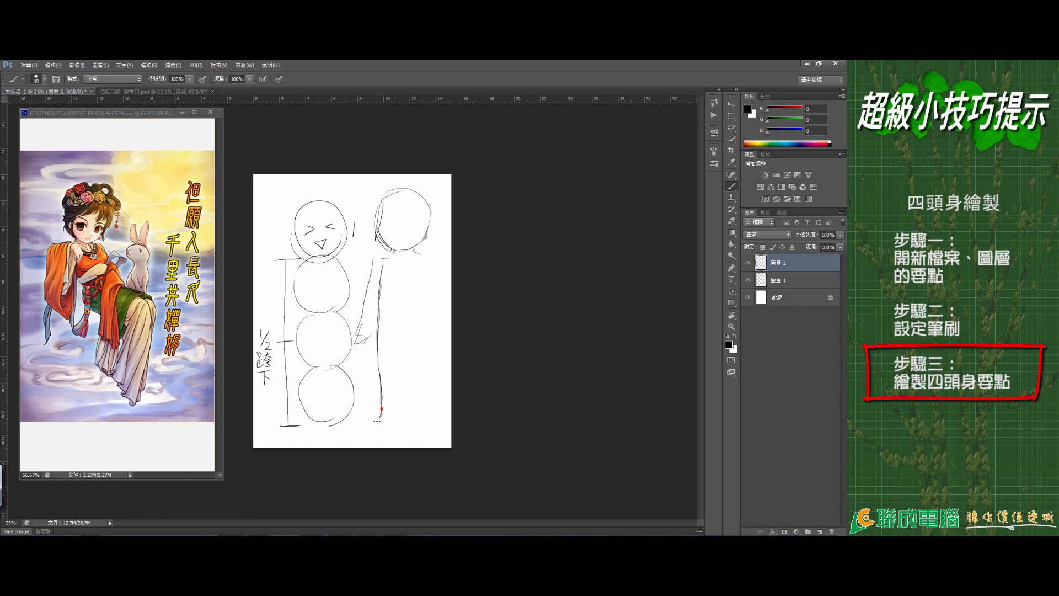
Step: Add the figure's shoulders, right arm, waist and legs, linking the crotch to the middle circle
click(378, 262)
drag(425, 261, 432, 284)
mouse_move(432, 315)
mouse_down()
mouse_move(424, 269)
mouse_move(423, 286)
mouse_up()
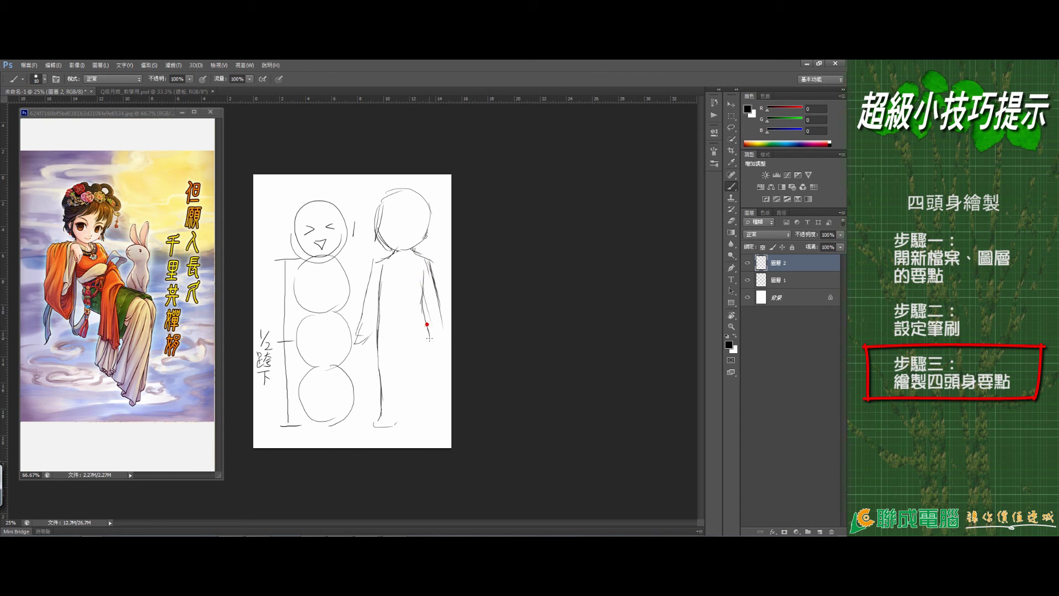
drag(386, 330, 431, 351)
drag(404, 346, 413, 394)
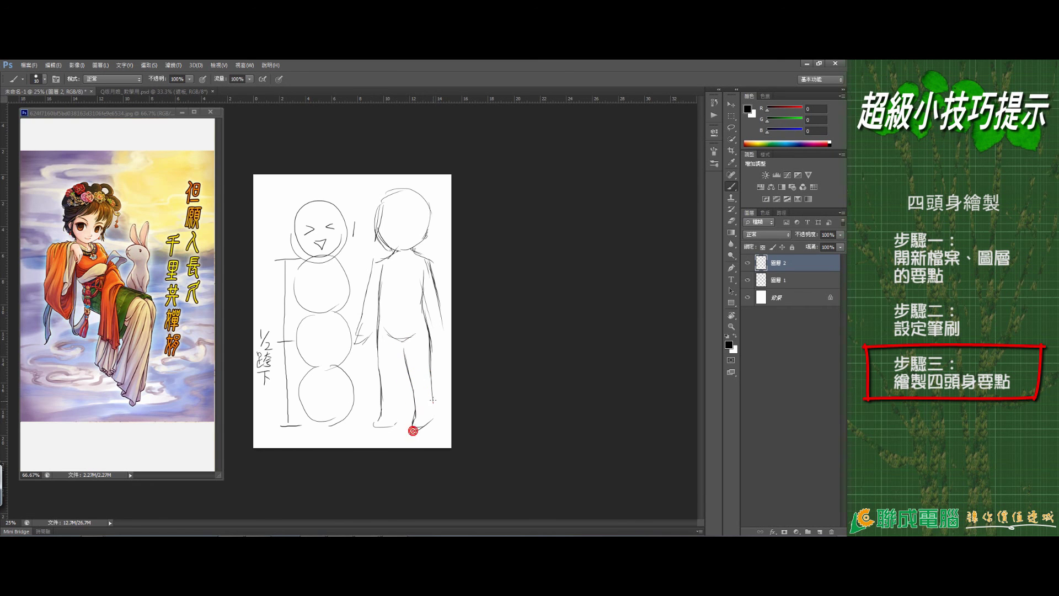
drag(380, 343, 382, 390)
click(405, 349)
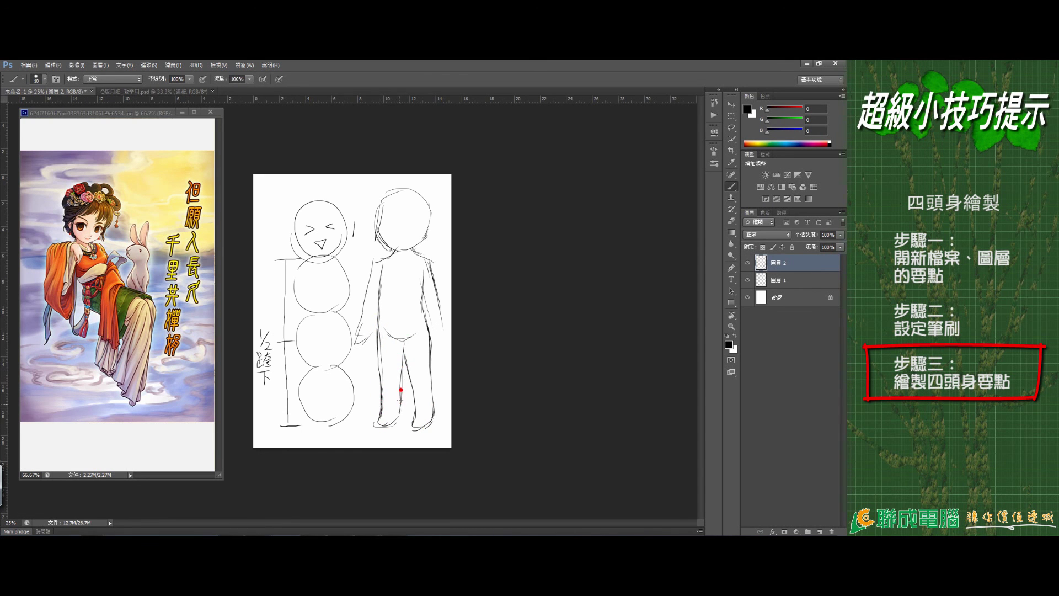
drag(362, 339, 331, 339)
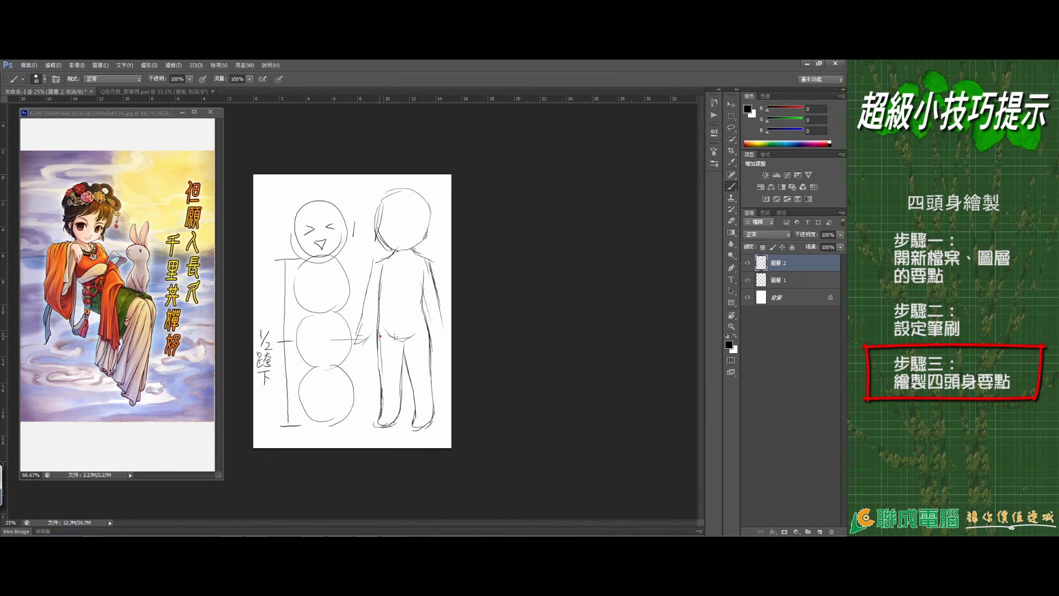